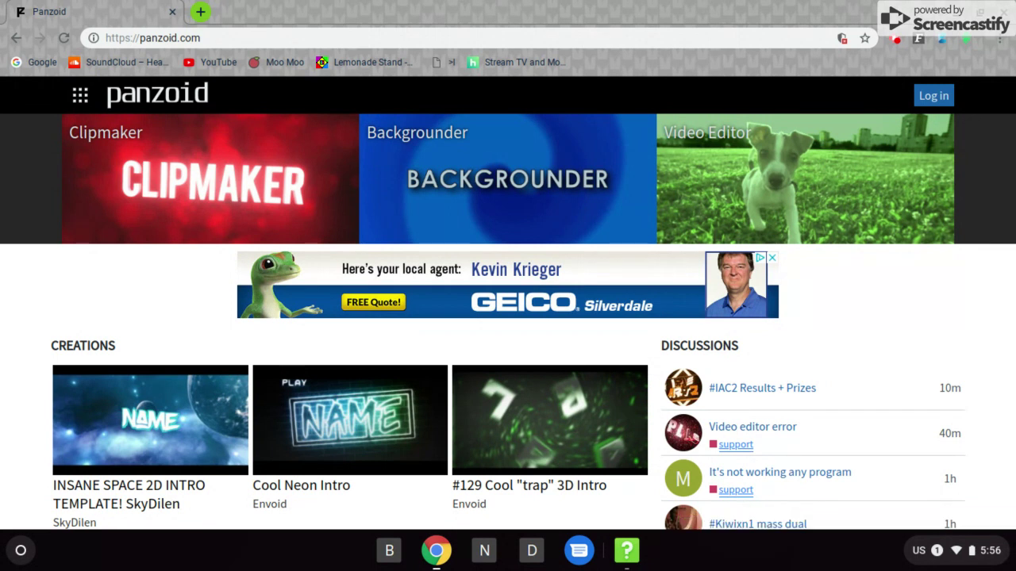
Open the Insane Space 2D intro template page and sign in to Panzoid
click(192, 387)
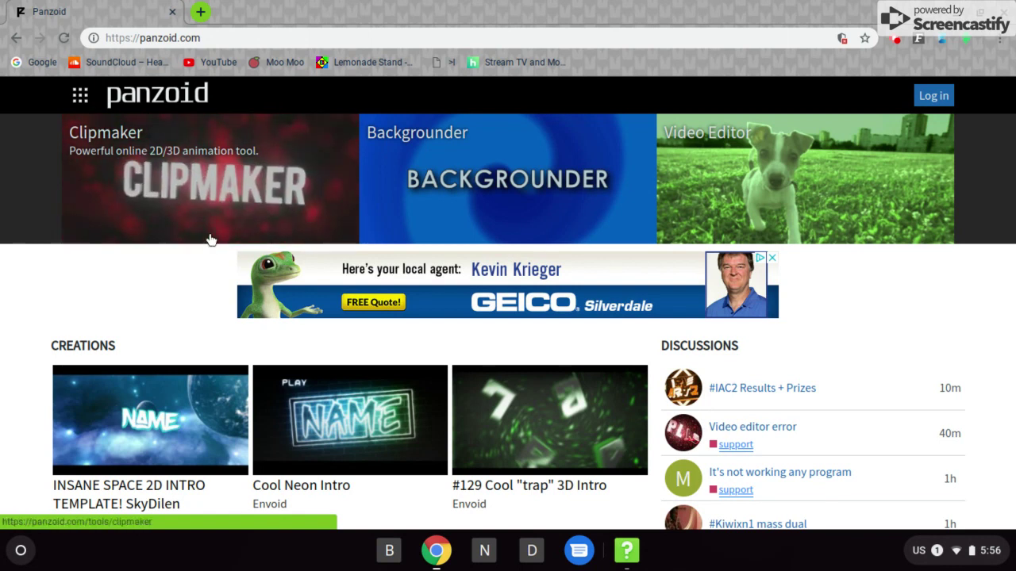
scroll(209, 289, down, 3)
scroll(209, 292, down, 2)
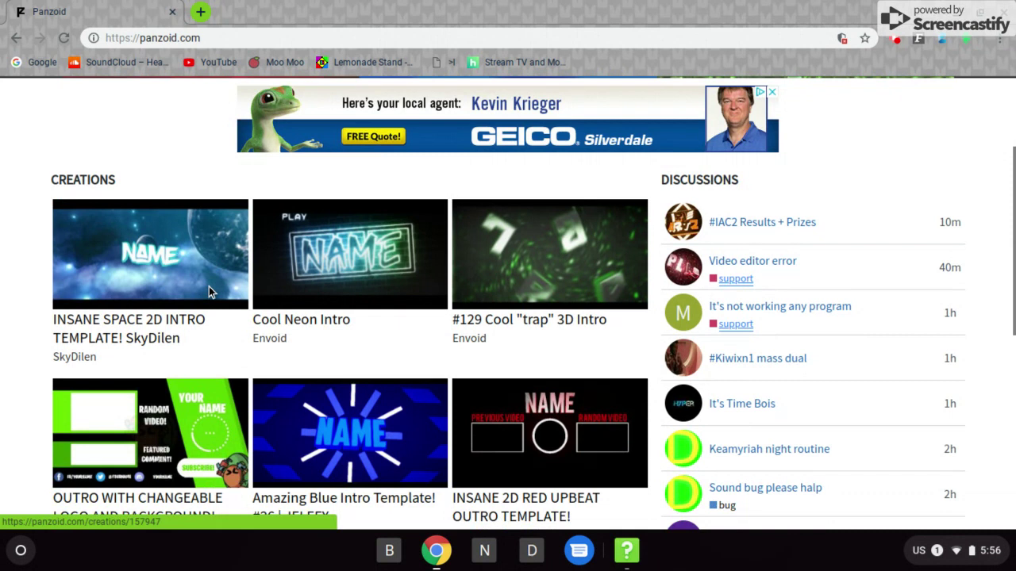
scroll(209, 240, up, 5)
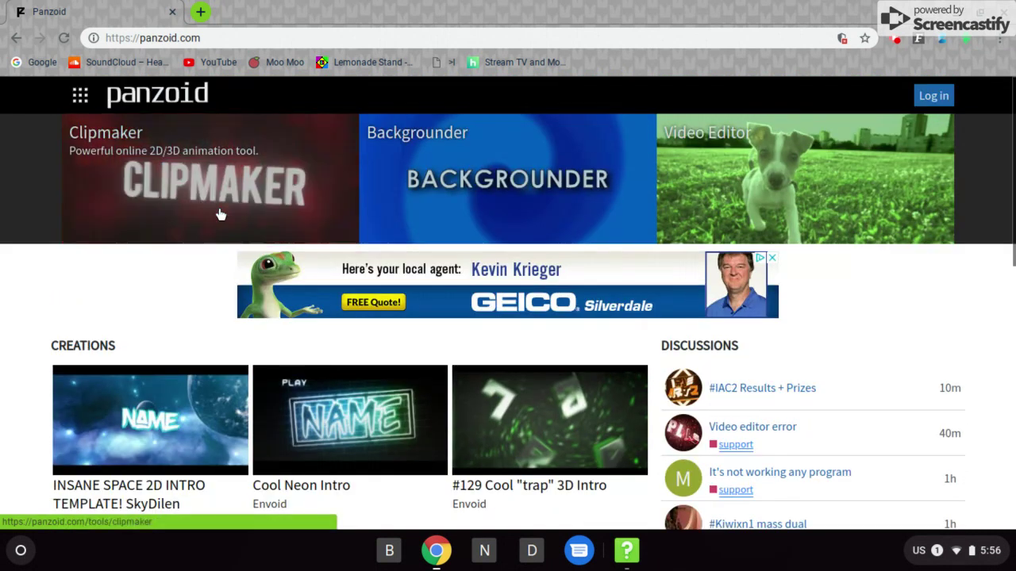
click(933, 96)
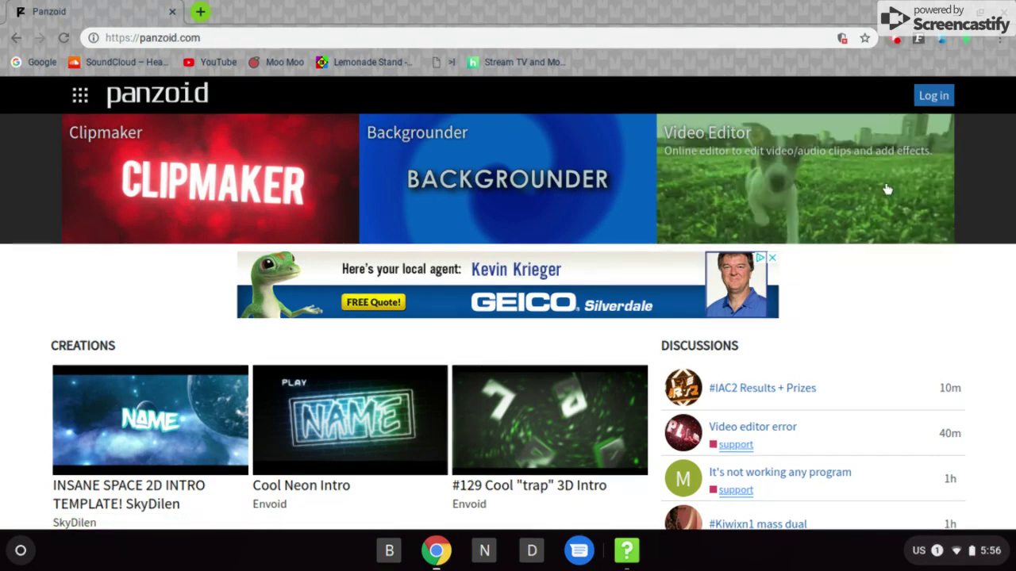
click(895, 40)
click(784, 235)
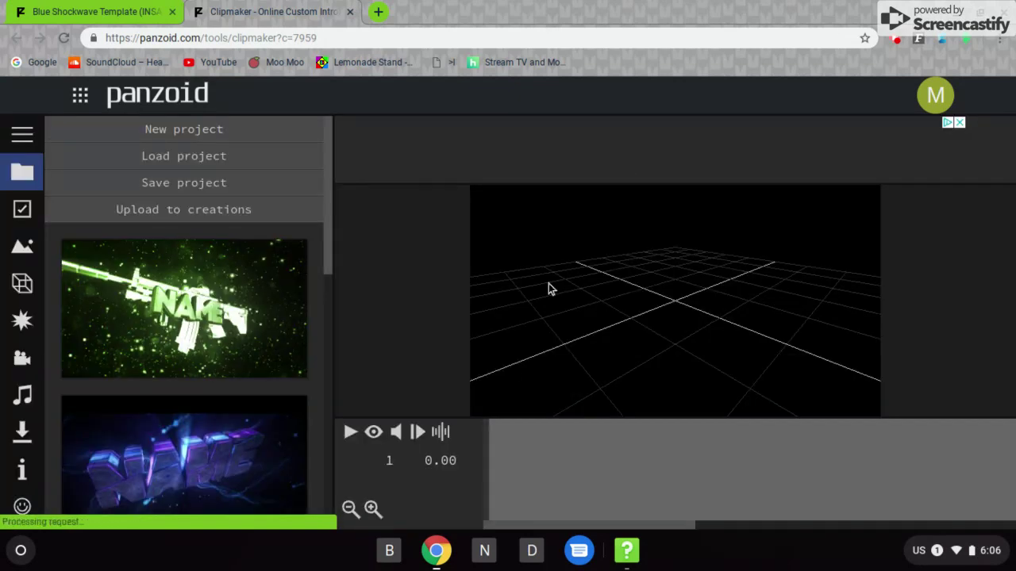
Preview the starfield intro, inspect the Outdoor and Objects panels, then return to Blue Shockwave's page
click(373, 433)
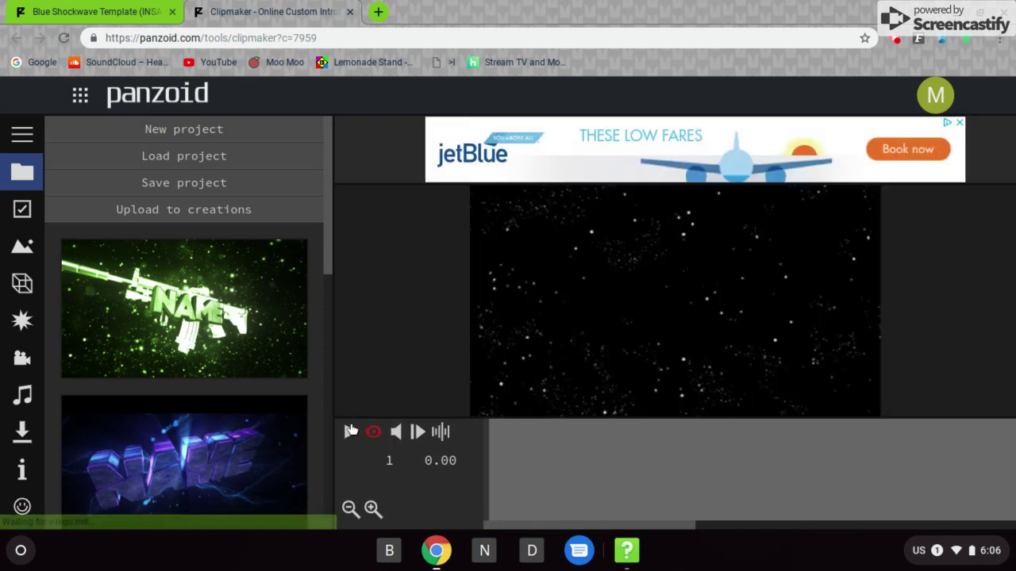
click(349, 432)
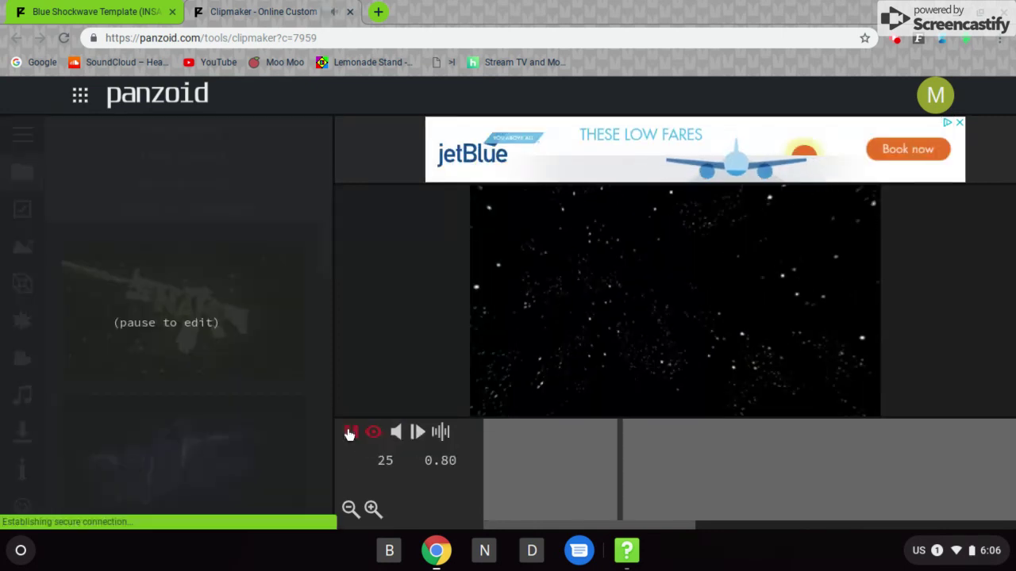
key(XF86AudioLowerVolume)
key(XF86AudioLowerVolume)
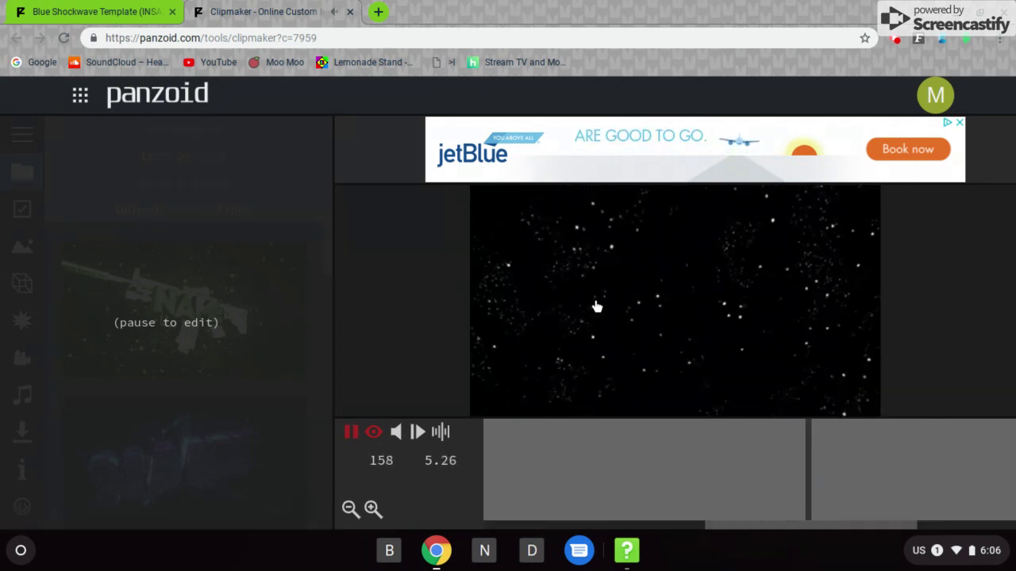
click(351, 431)
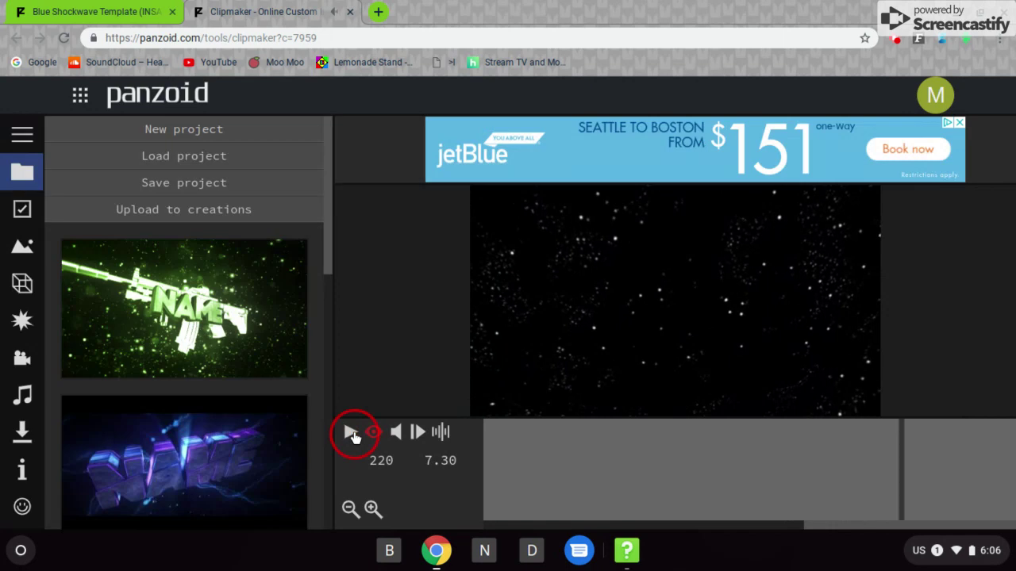
click(28, 254)
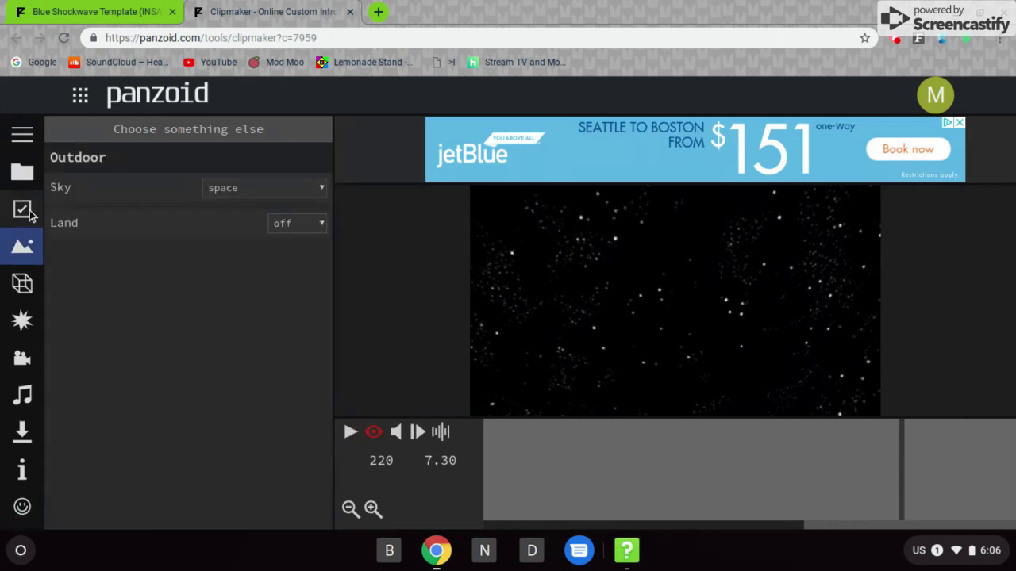
click(24, 283)
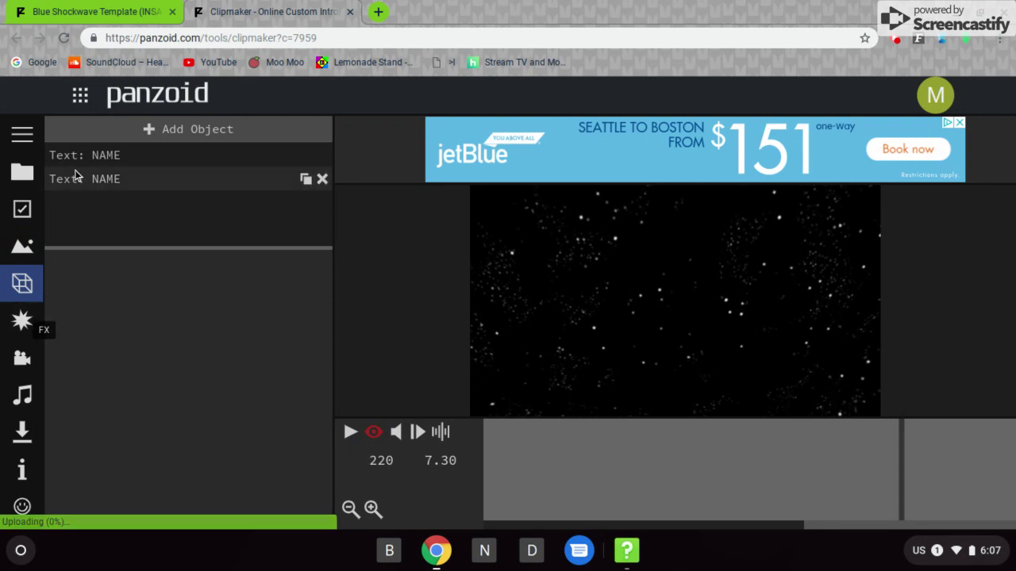
click(131, 9)
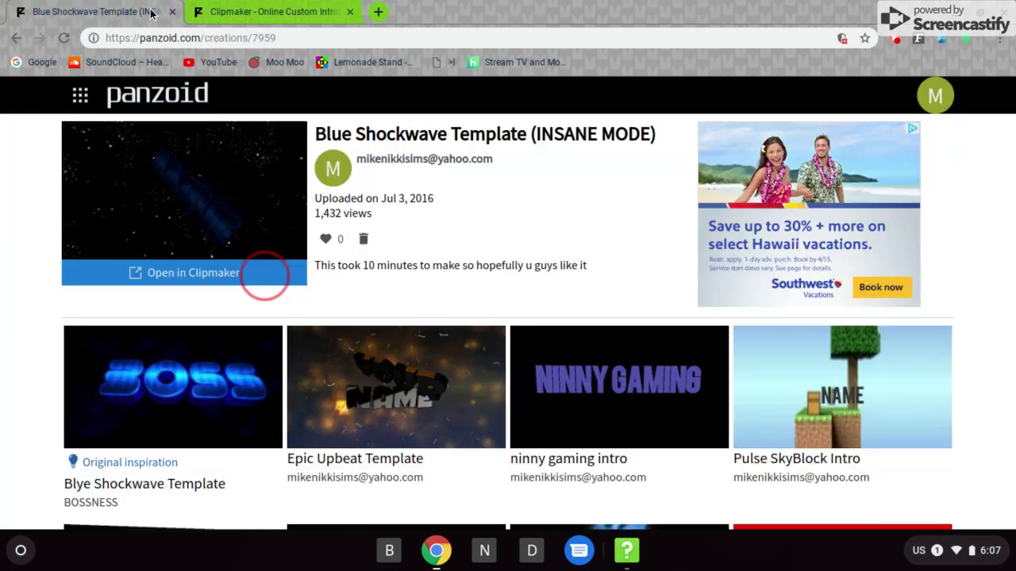
Load the Epic Upbeat Template in Clipmaker, close the old session, and play its preview
click(435, 395)
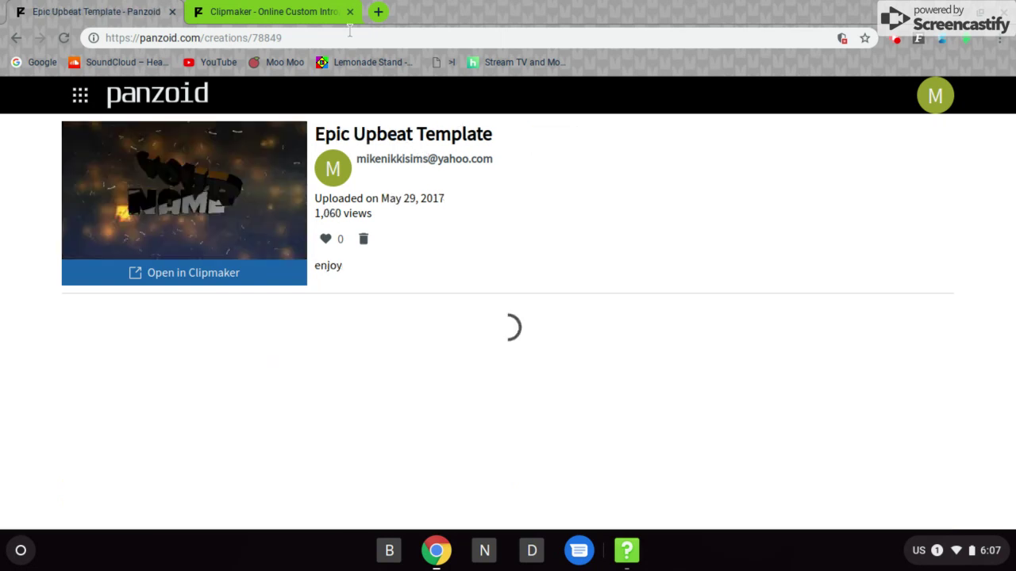
click(350, 11)
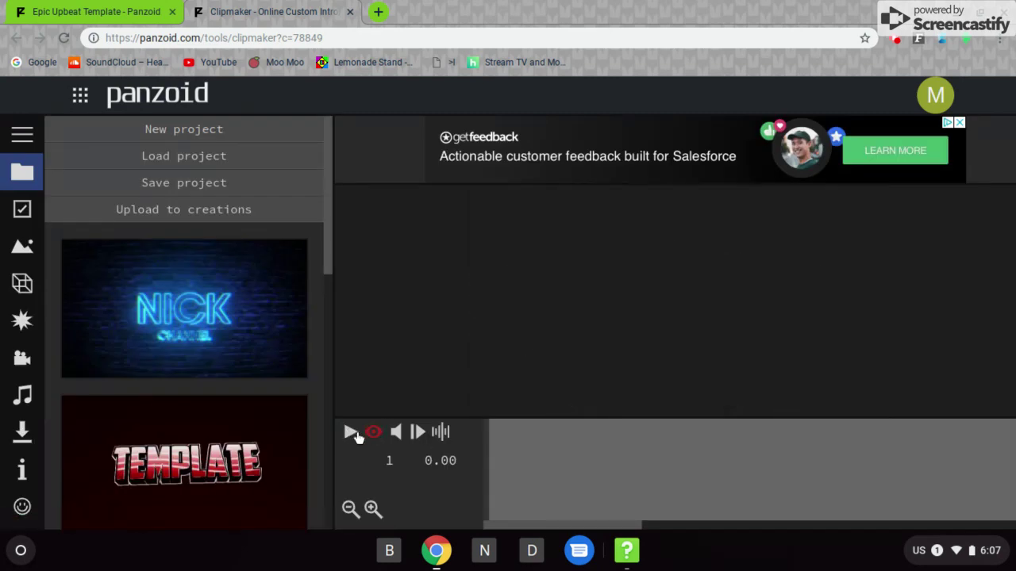
click(349, 432)
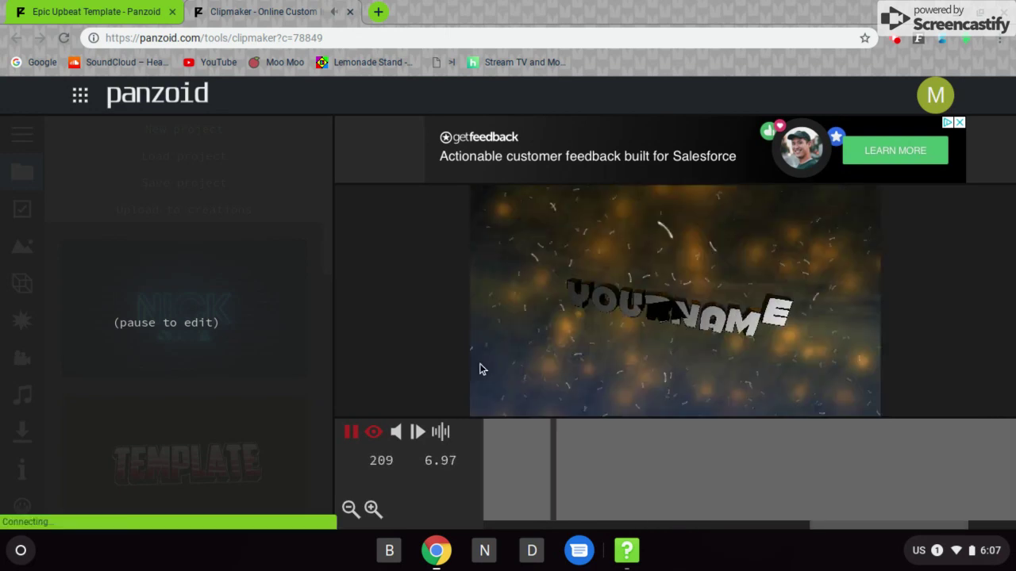
Pause the YOUR NAME preview, check the Objects and Outdoor panels, and show download options
click(351, 432)
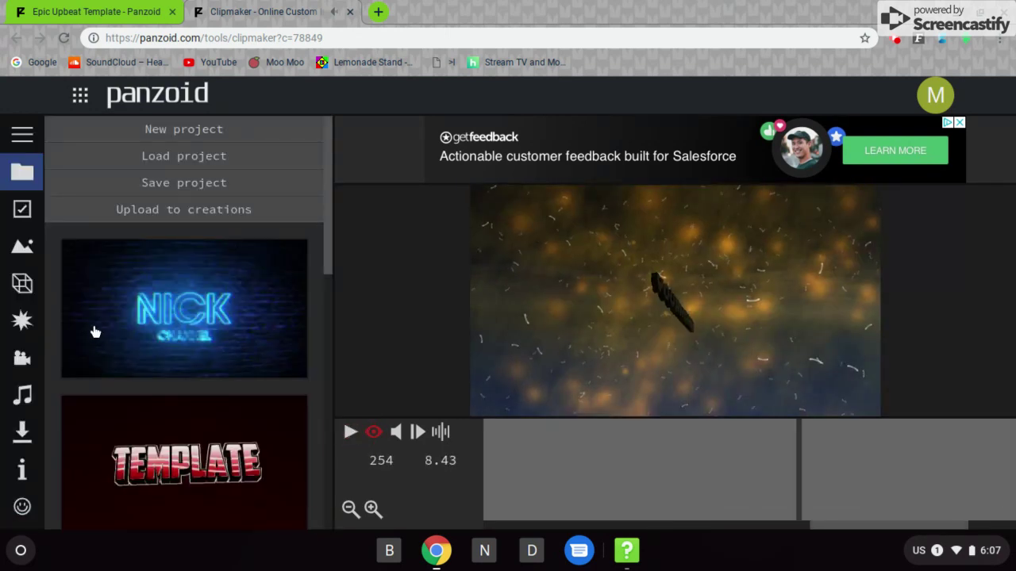
click(22, 284)
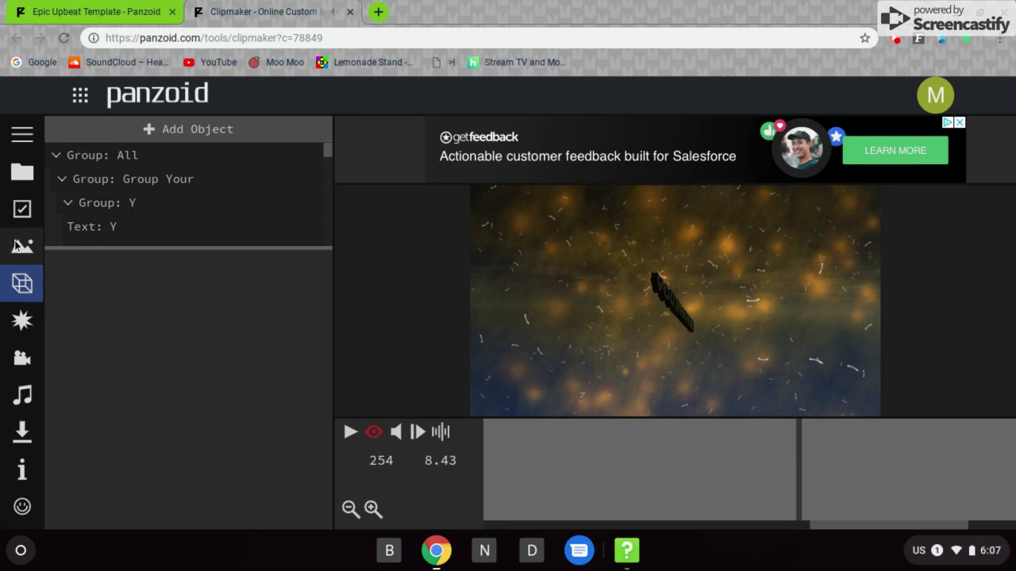
click(16, 246)
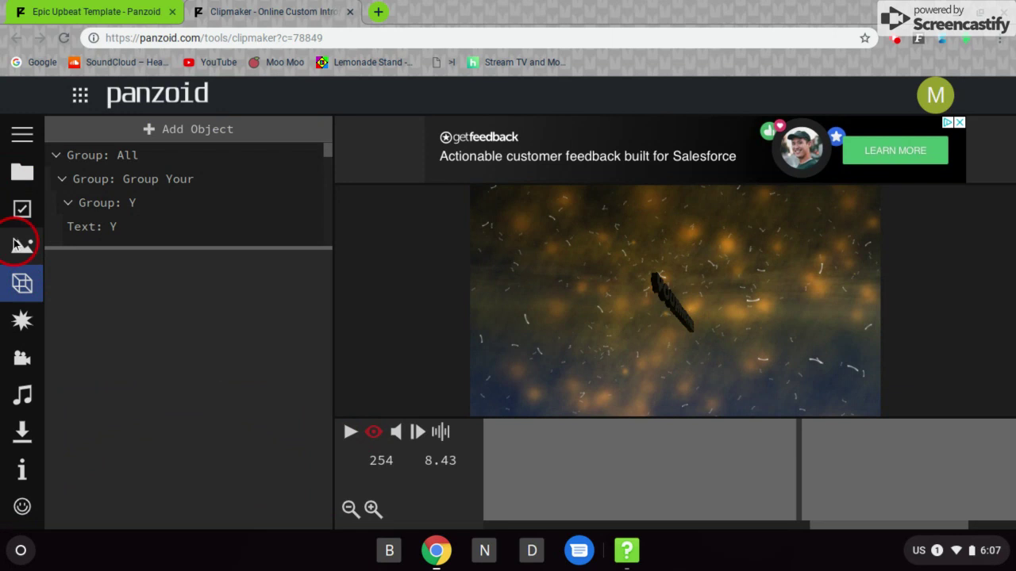
click(24, 283)
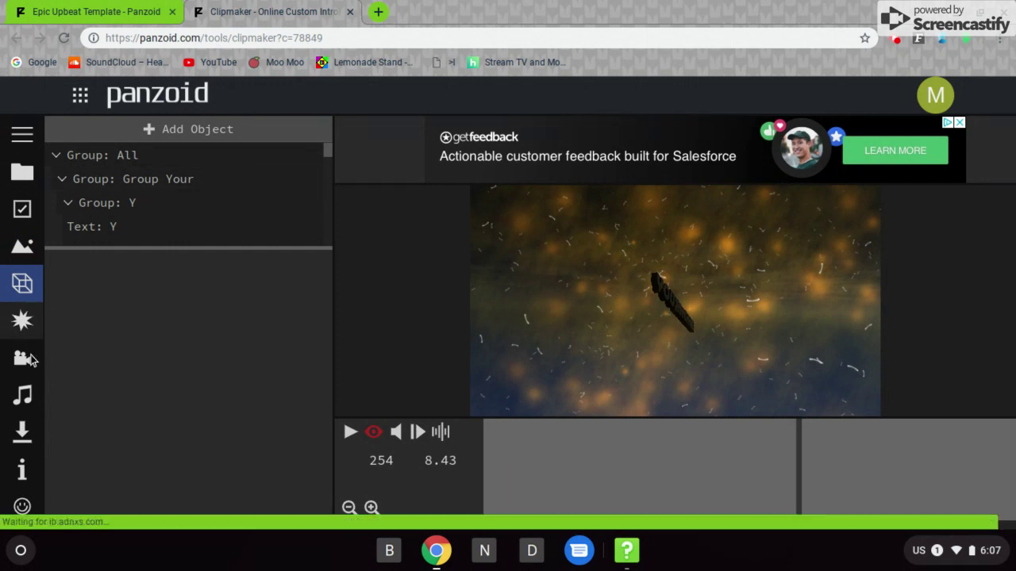
click(22, 432)
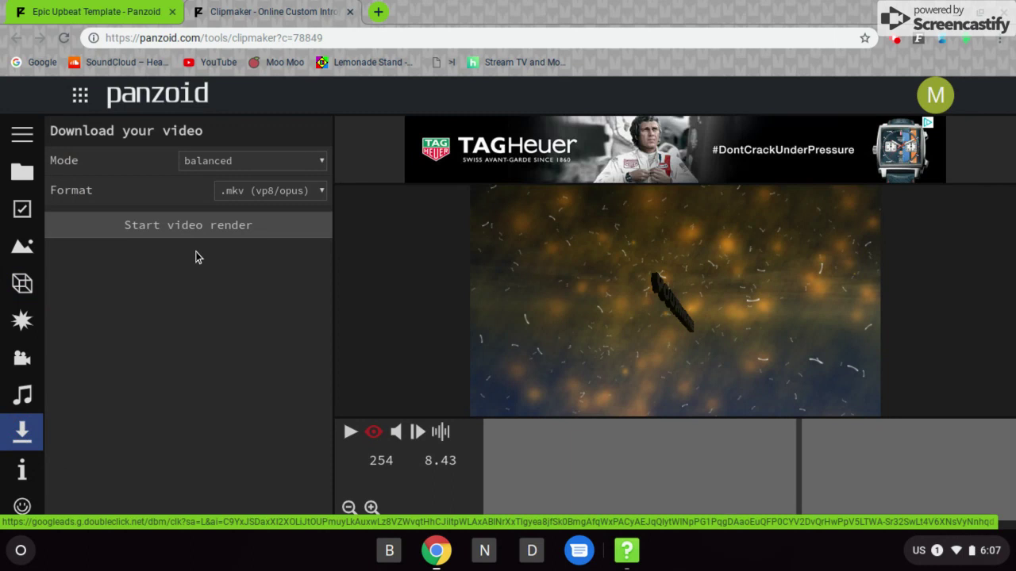
Render the intro to video.mkv, allowing the site to store files on this device
click(196, 228)
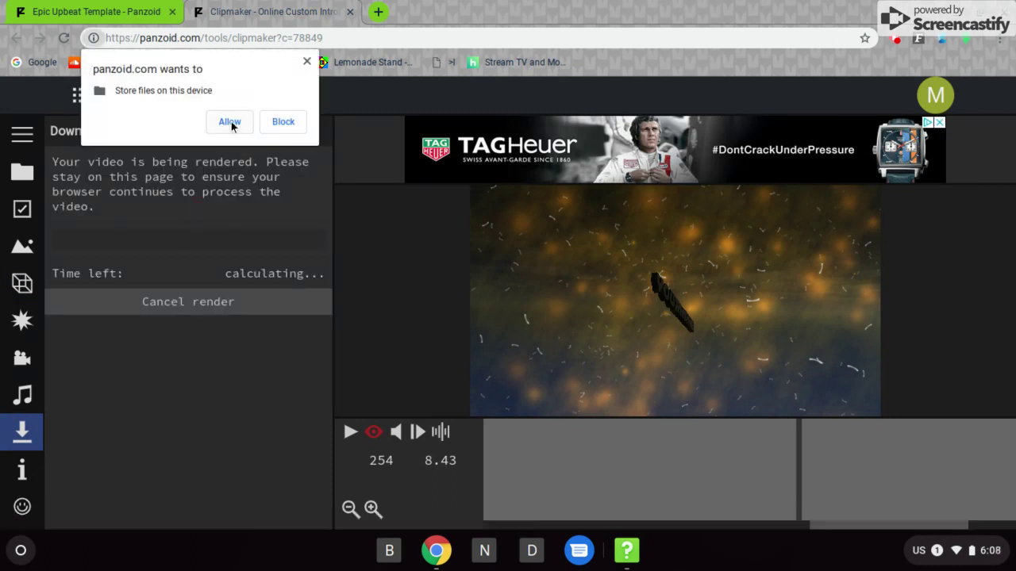
click(230, 123)
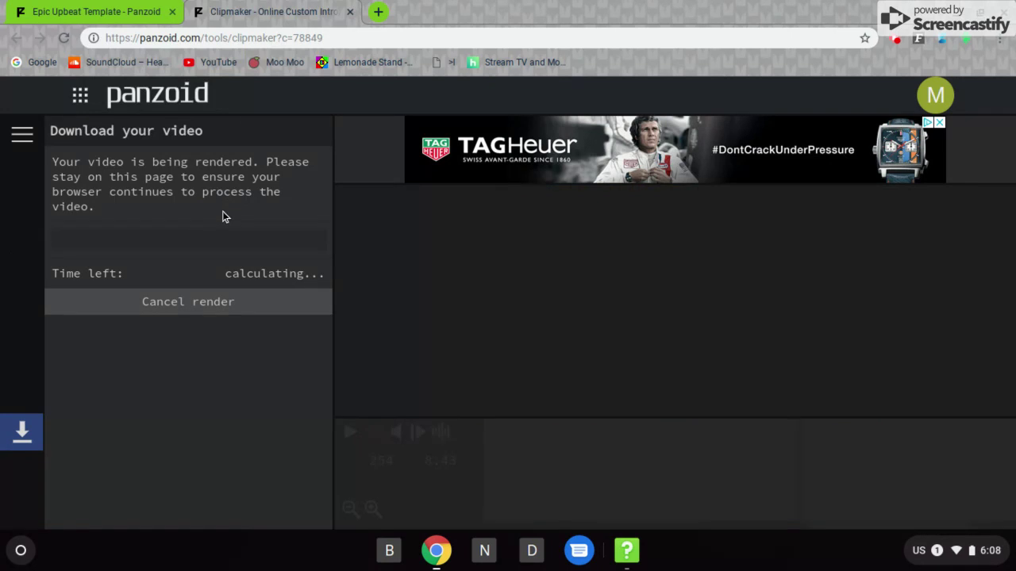
click(895, 41)
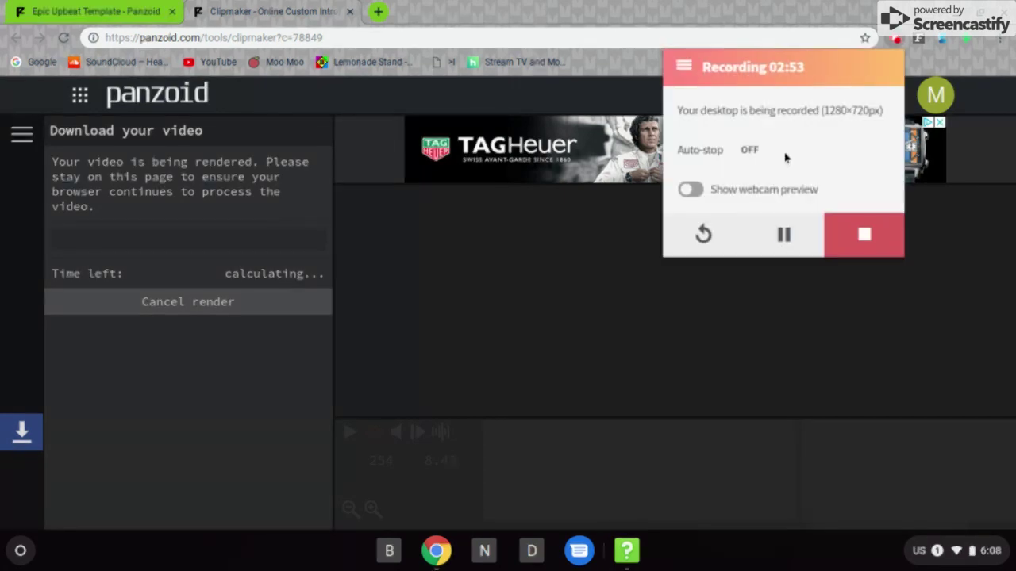
click(786, 236)
click(788, 236)
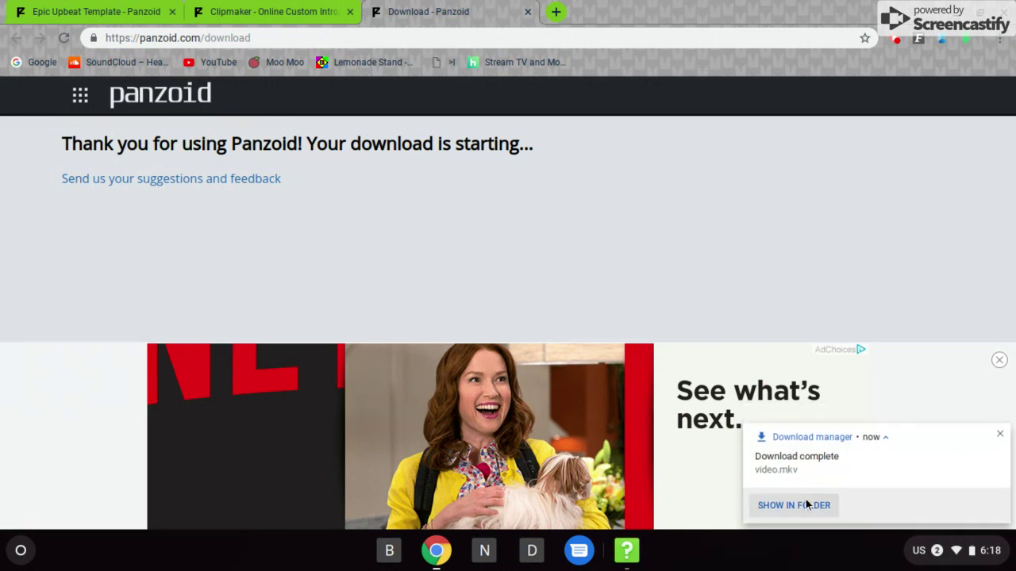
Load youtube.com in a fresh browser tab
click(555, 11)
text(y)
key(Return)
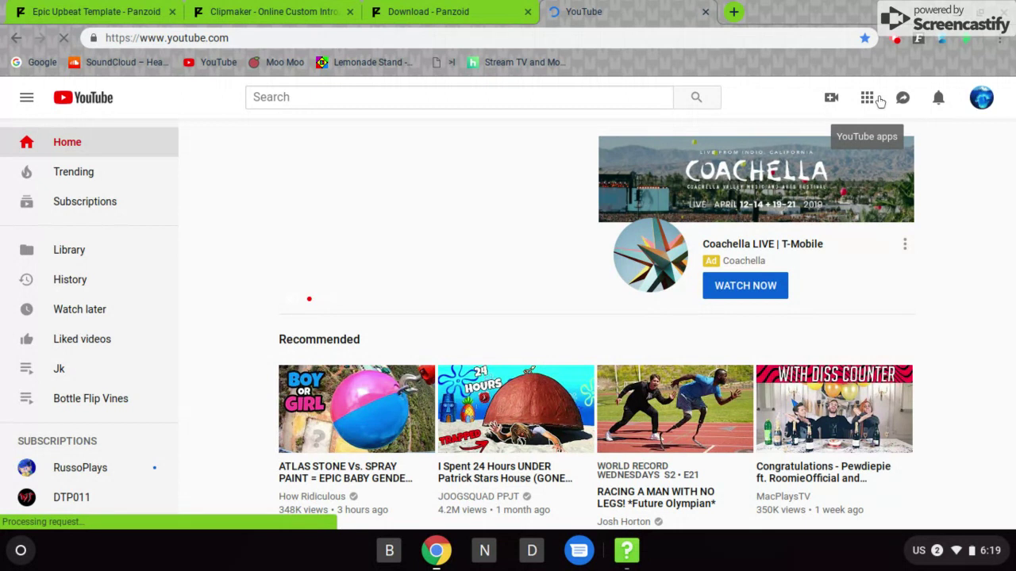
Upload video.mkv from the Recent files list as a new YouTube video
click(832, 97)
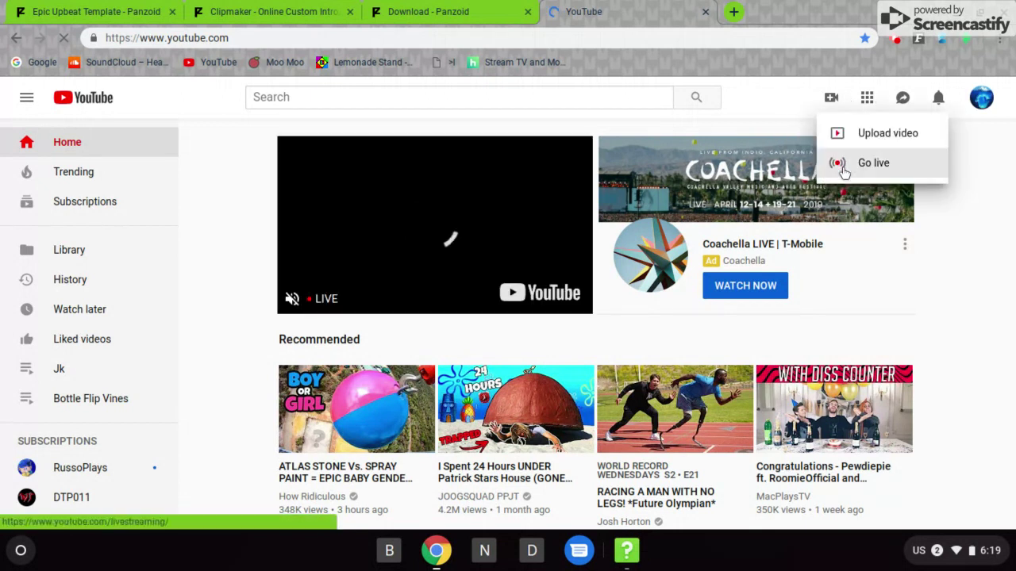
click(858, 133)
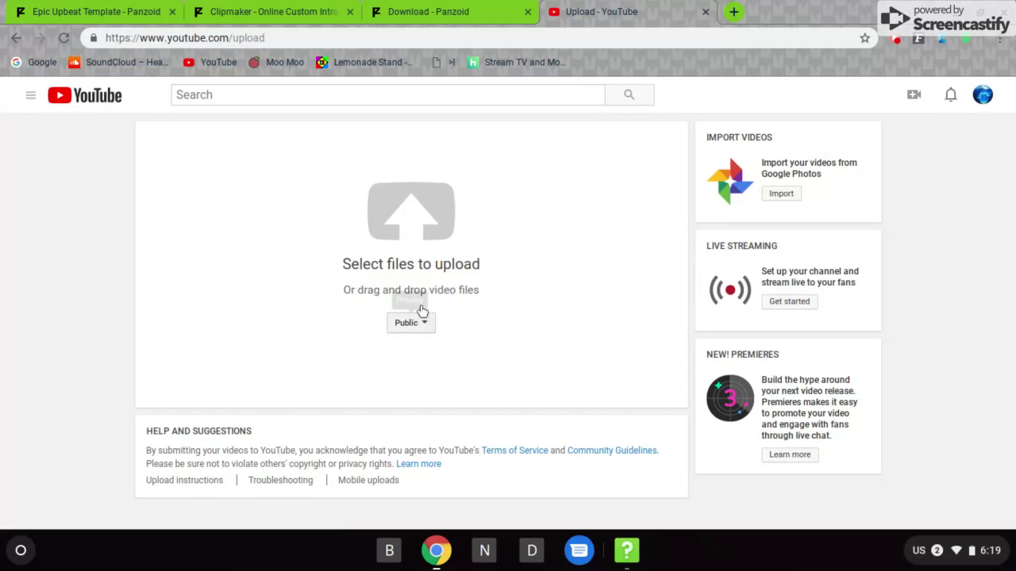
click(423, 243)
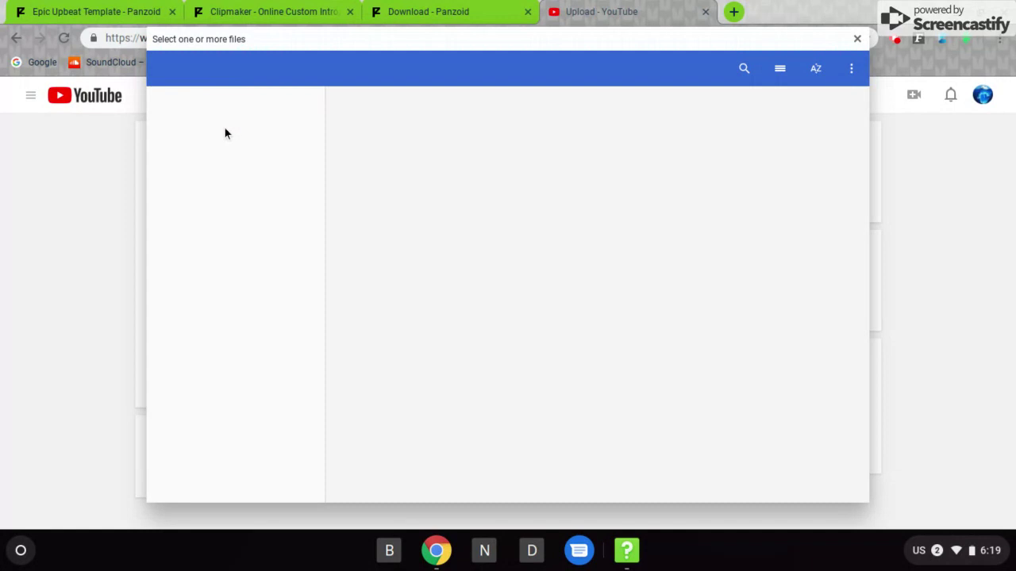
click(221, 113)
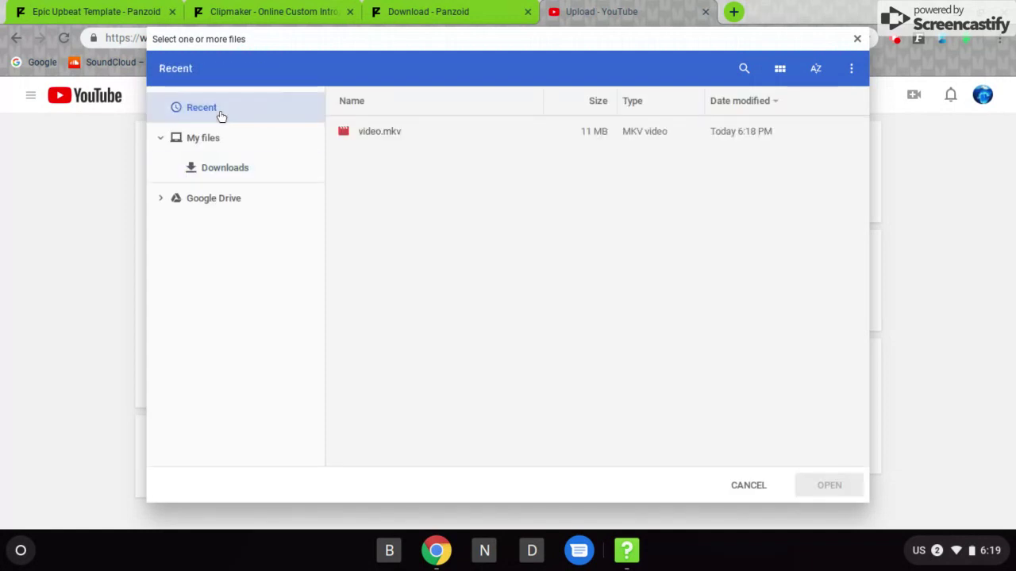
click(388, 142)
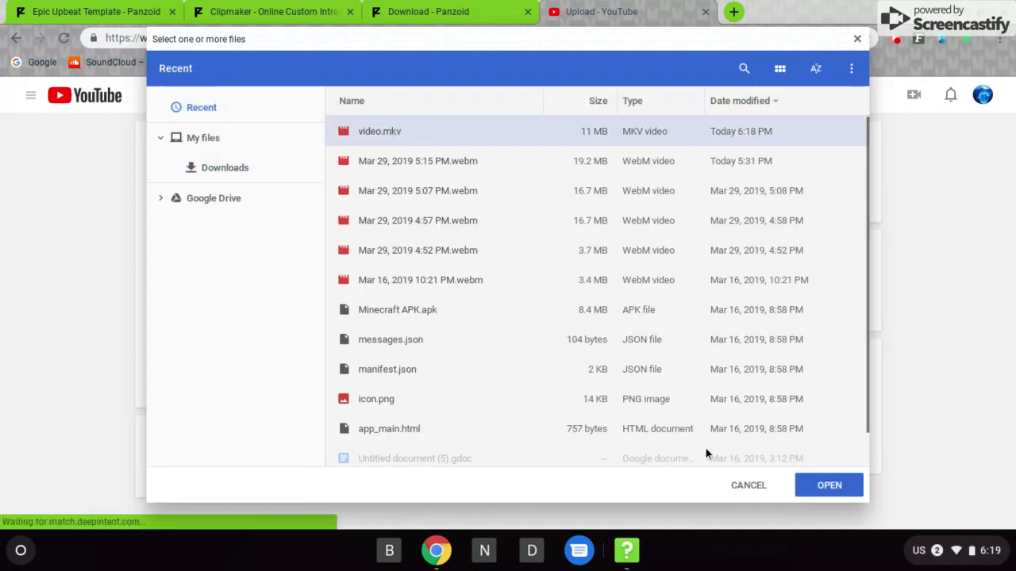
click(806, 487)
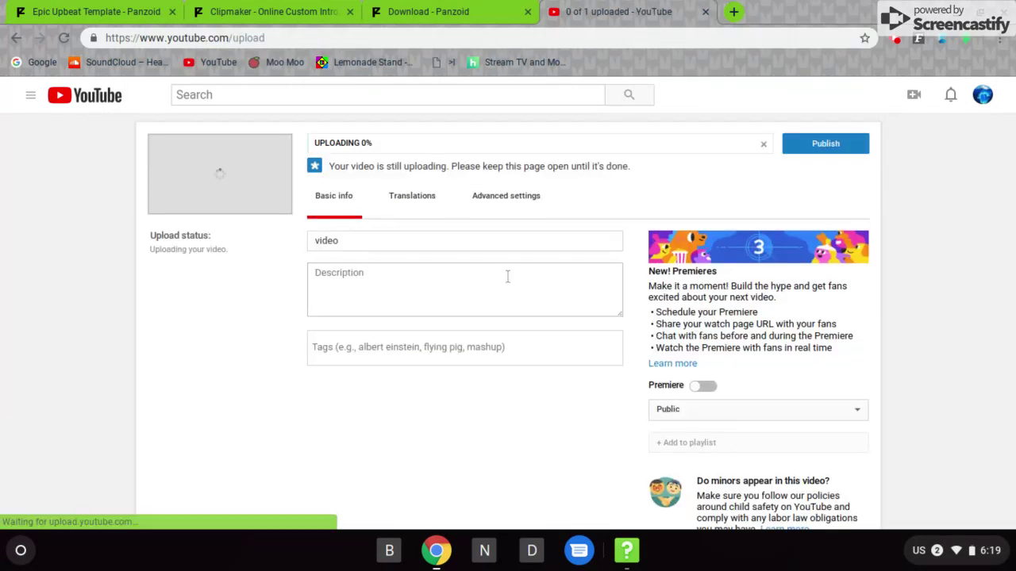
Title the video 'sample pandzoid', give it the description 'used in video', and publish it
double_click(390, 241)
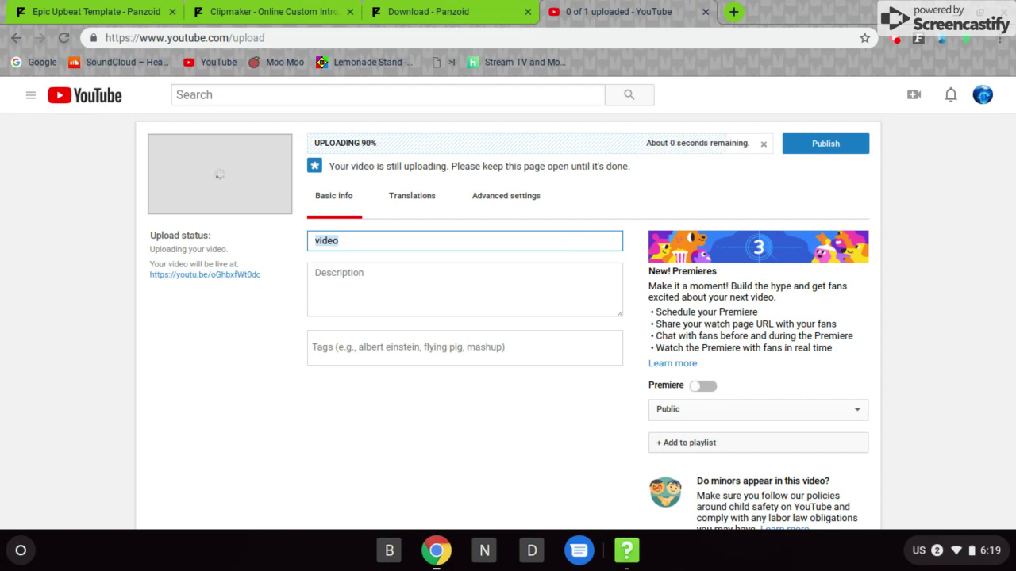
text(sa)
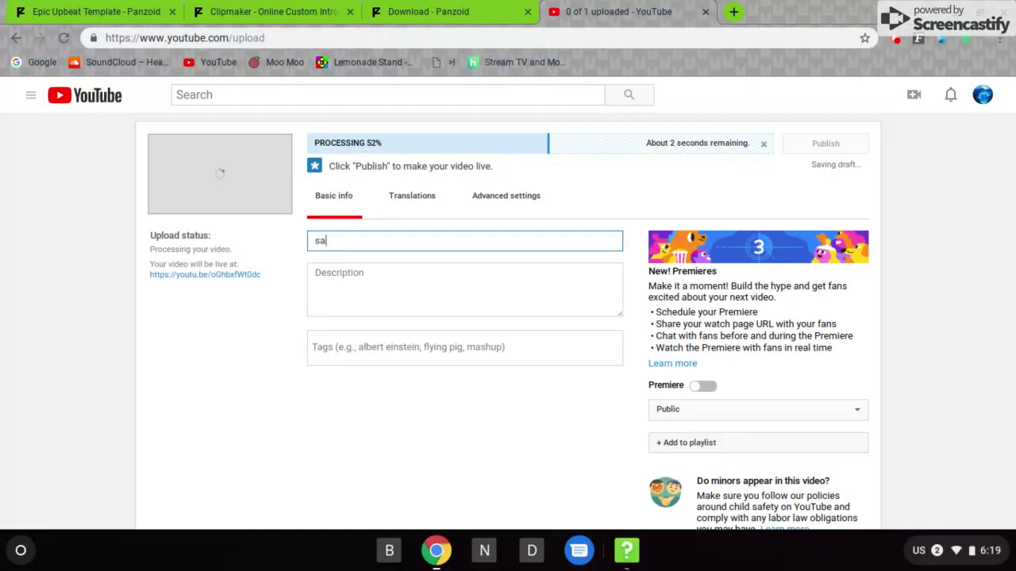
text(mple)
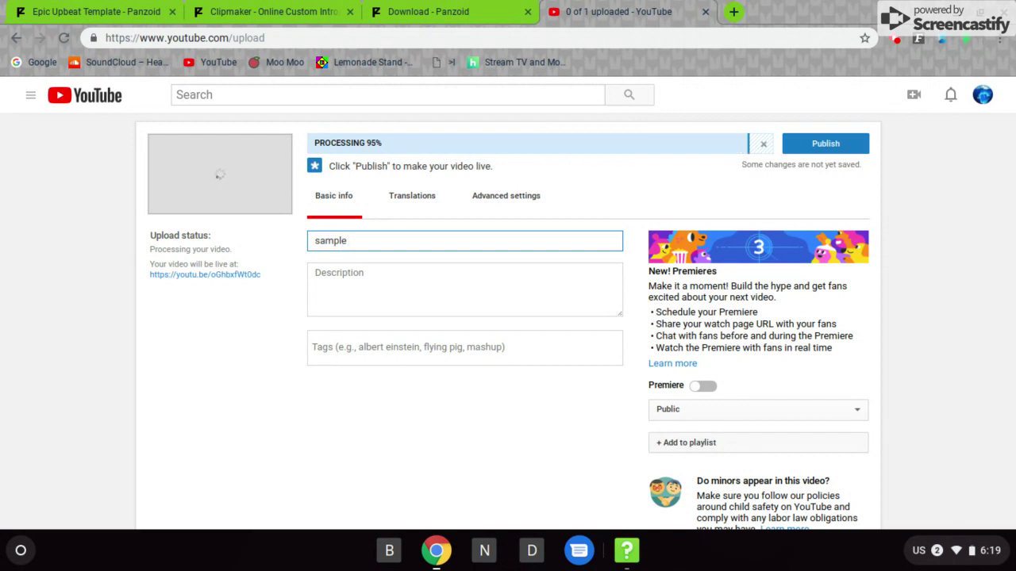
text( pandzo)
text(id)
click(547, 267)
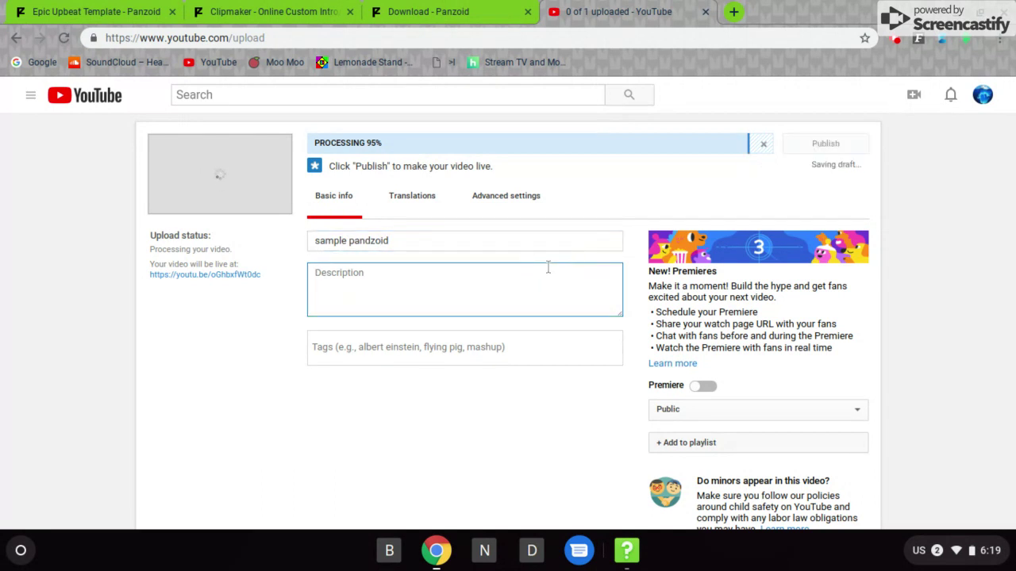
text(used in )
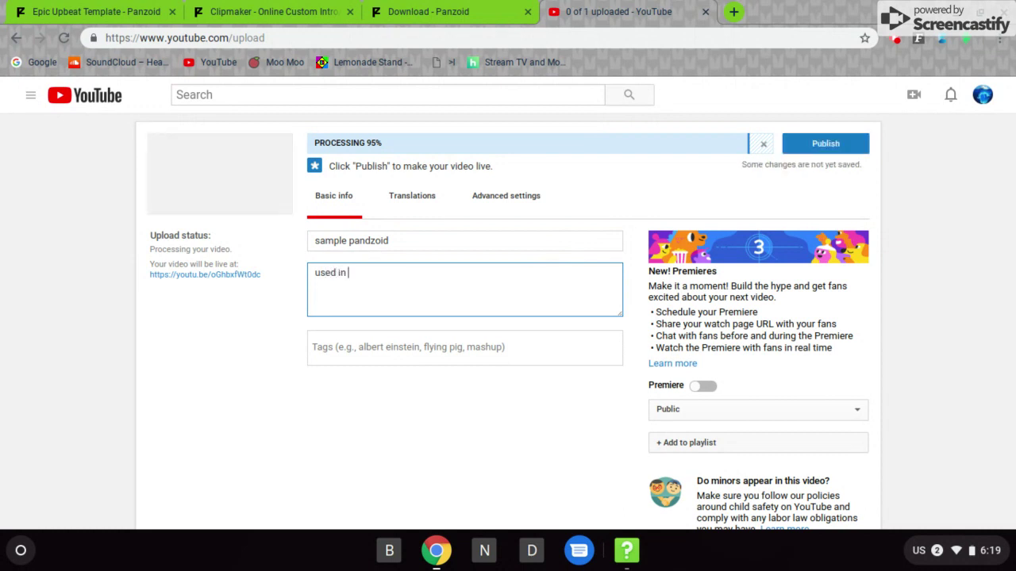
text(video)
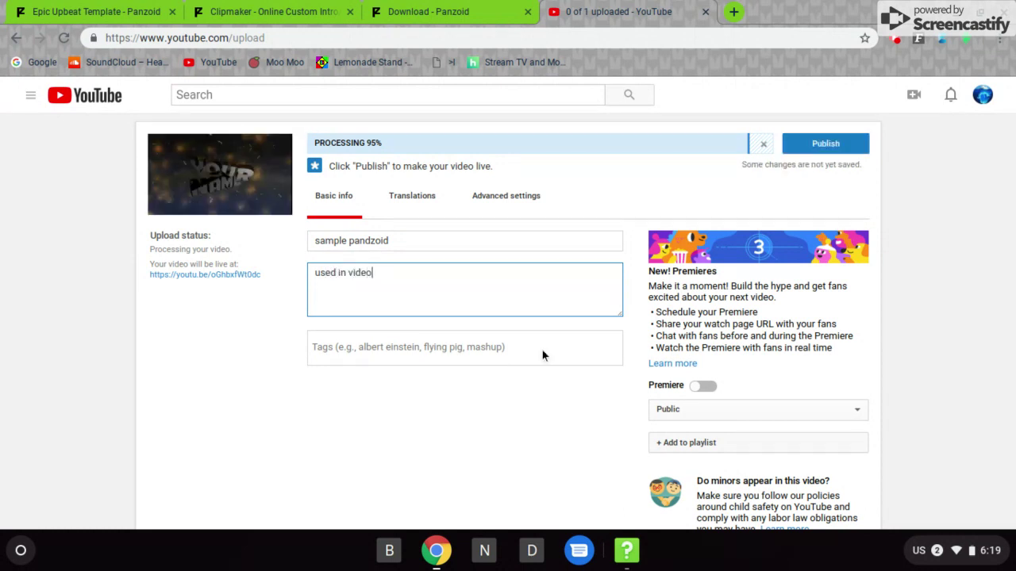
click(447, 354)
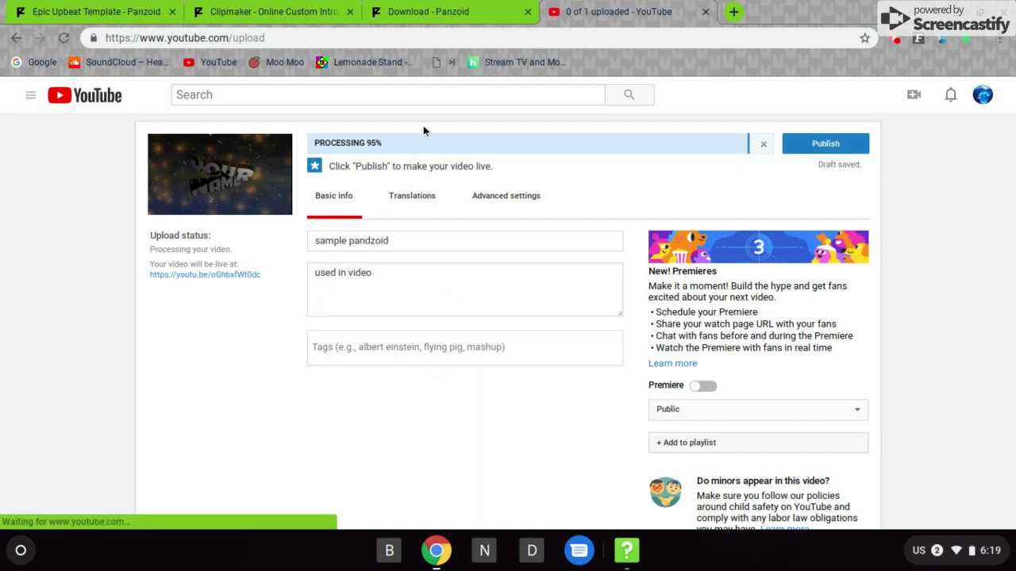
click(847, 144)
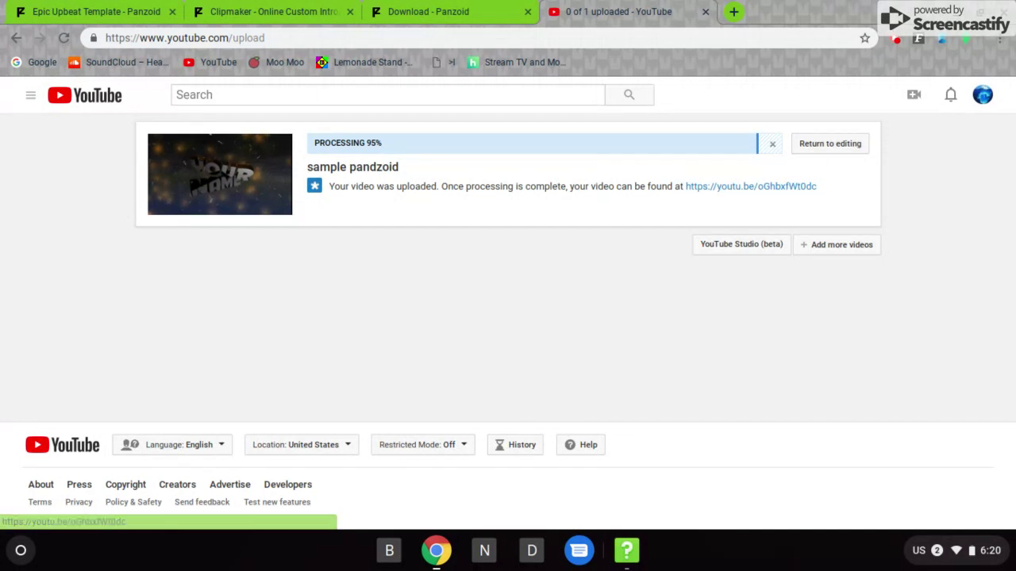
Open the Screencastify popup to stop the recording
click(895, 43)
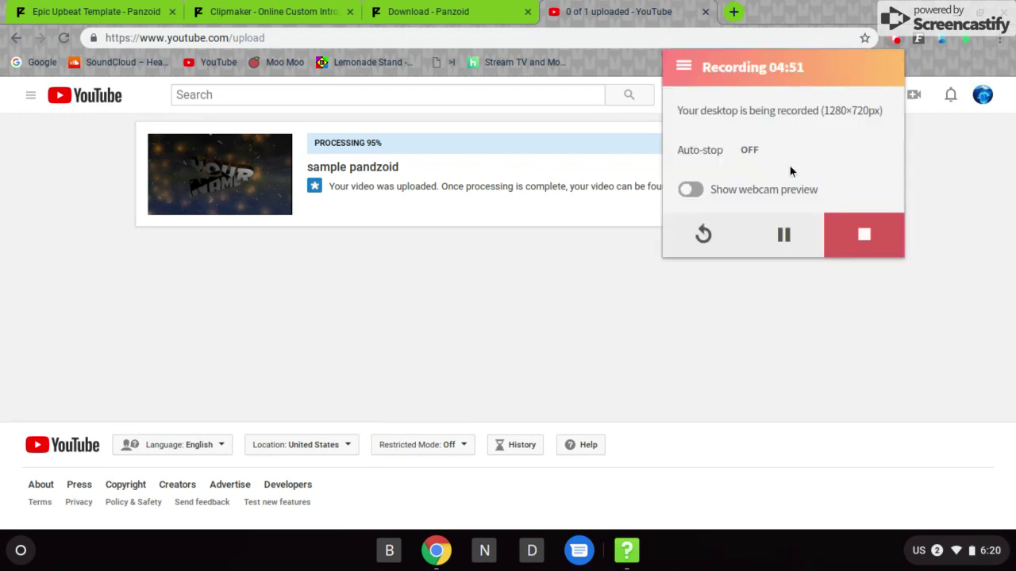